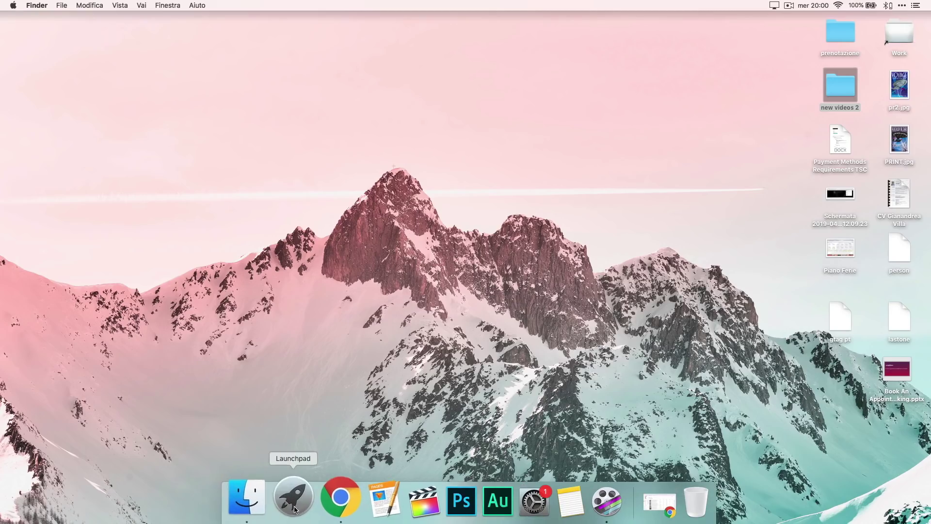
- Open Launchpad from the Dock to find DaVinci Resolve
click(293, 501)
- Launch DaVinci Resolve and create a new project named Tutorial1
click(371, 77)
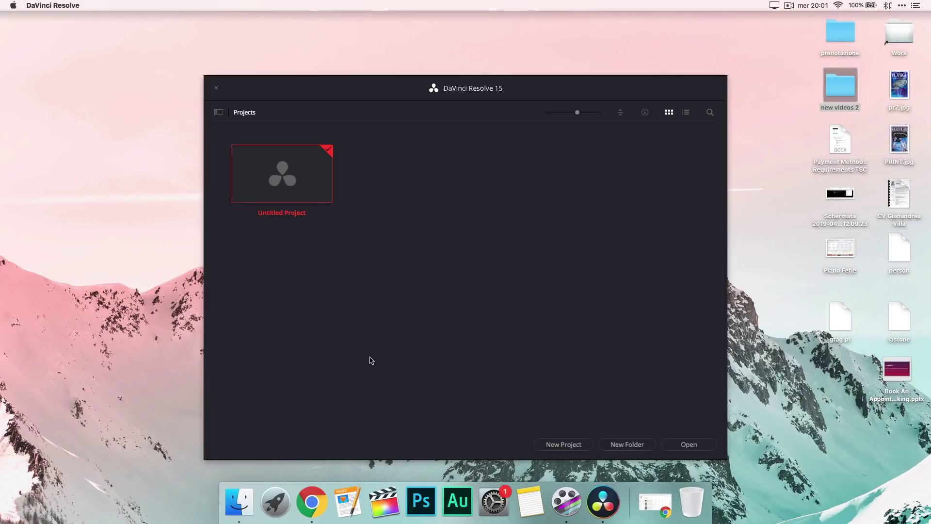
click(572, 446)
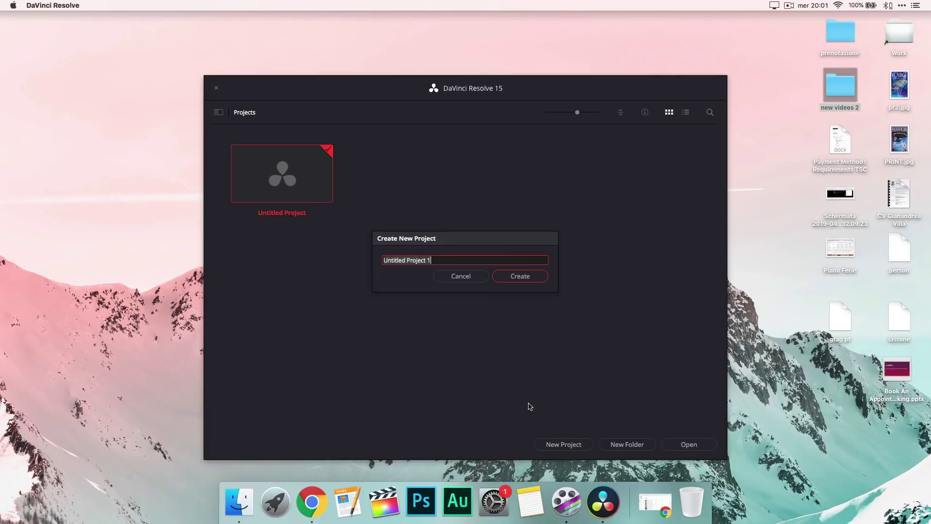
text(Tutorial1)
key(Return)
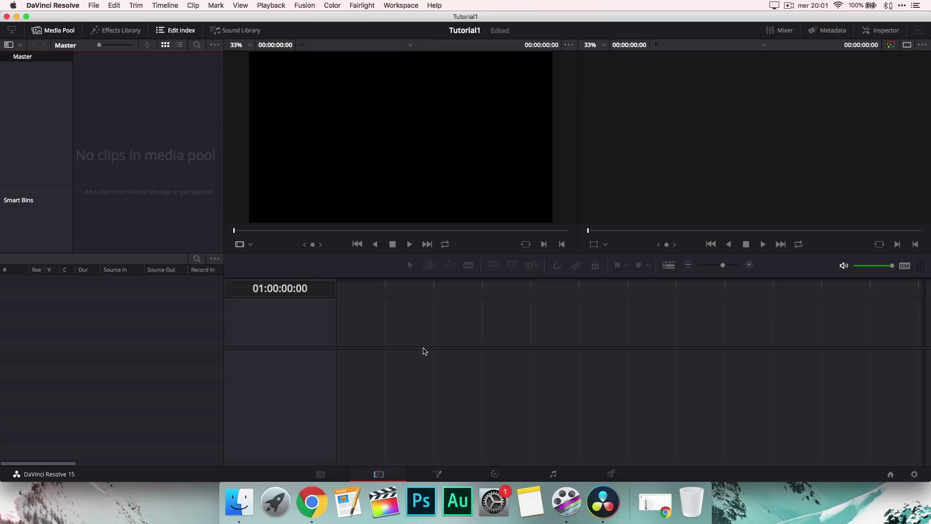
- On the Media page, browse Macintosh HD > Users > home folder and add Senza titolo-[1-2].png to the media pool
click(321, 474)
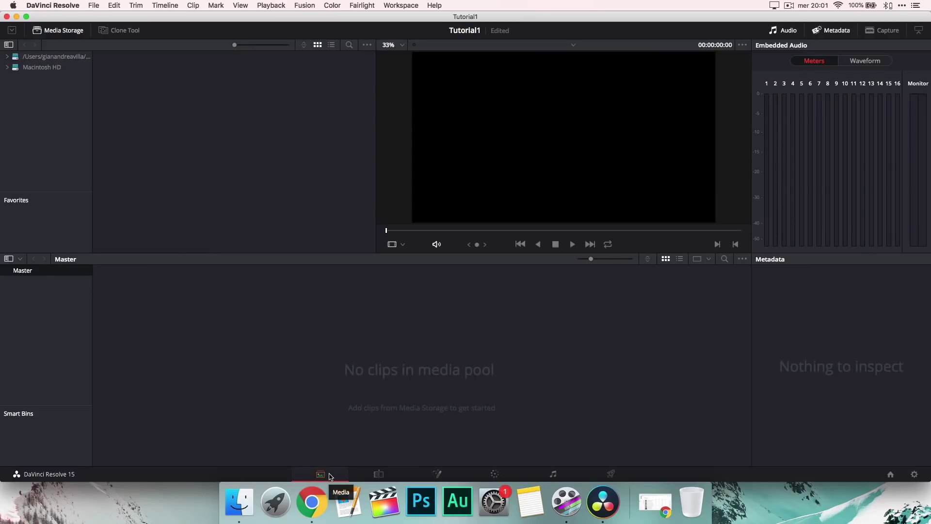
click(10, 68)
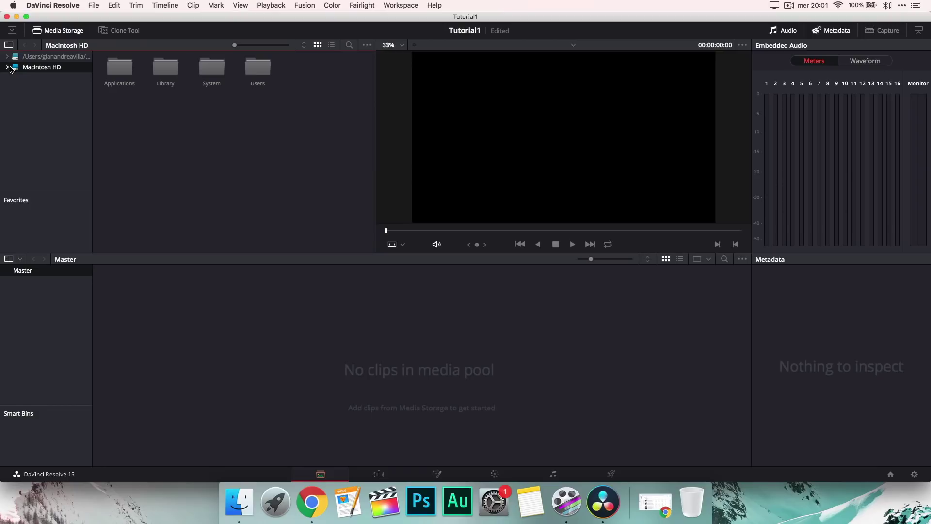
double_click(257, 68)
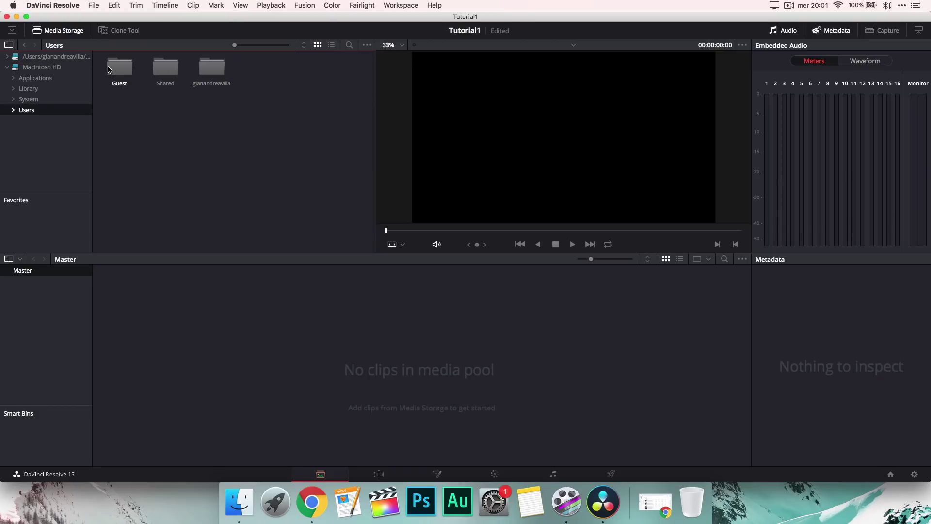
double_click(211, 67)
drag(166, 144, 251, 385)
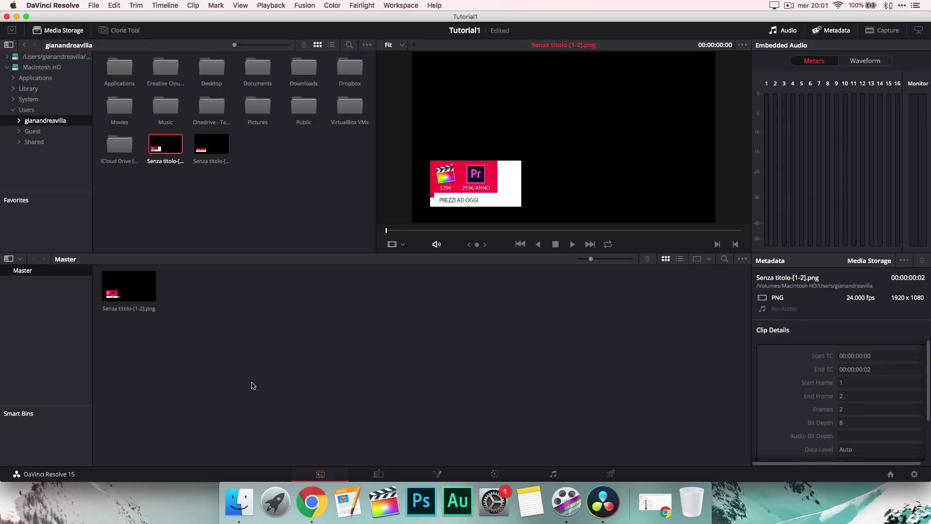
click(252, 385)
click(238, 499)
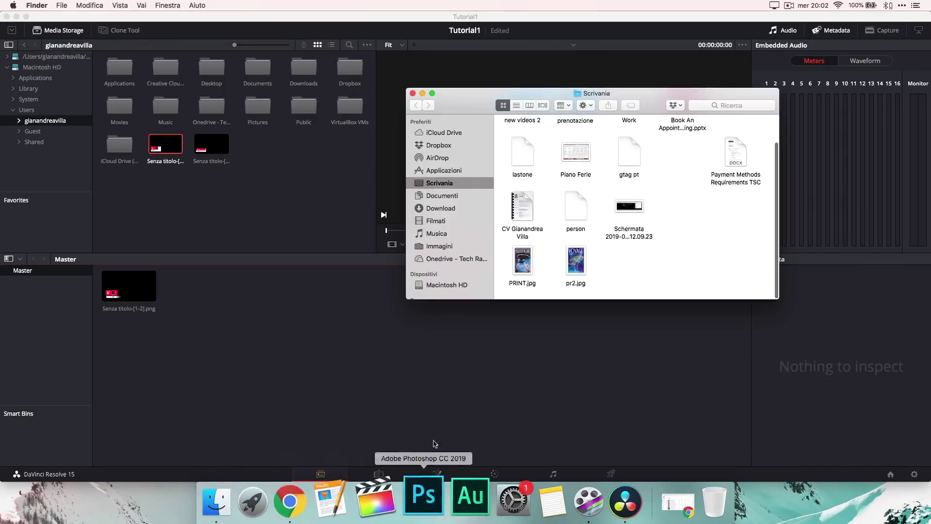
- Add editorial-HD 1080p.mov, test2-HD 1080p.mov, jikol.mov and lol-HD 1080p.mov from Finder's Filmati folder to the media pool
click(439, 222)
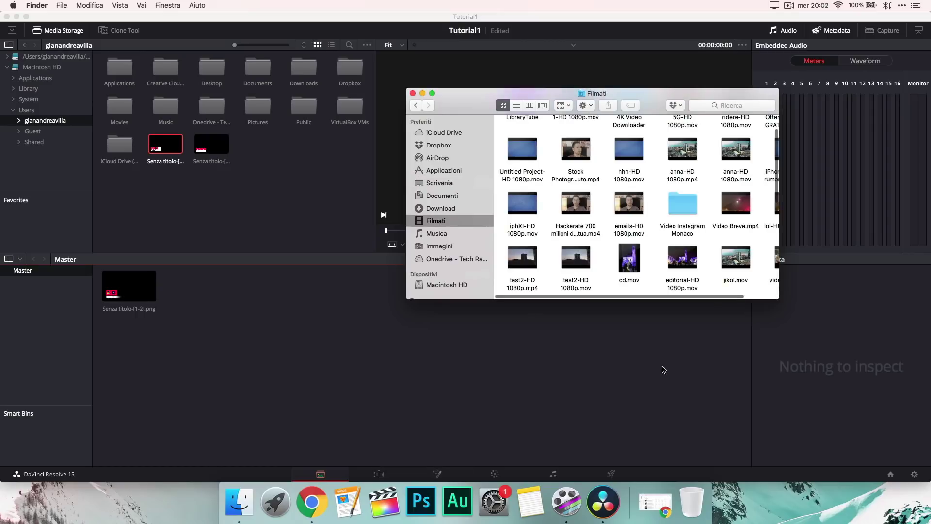
drag(684, 284, 246, 346)
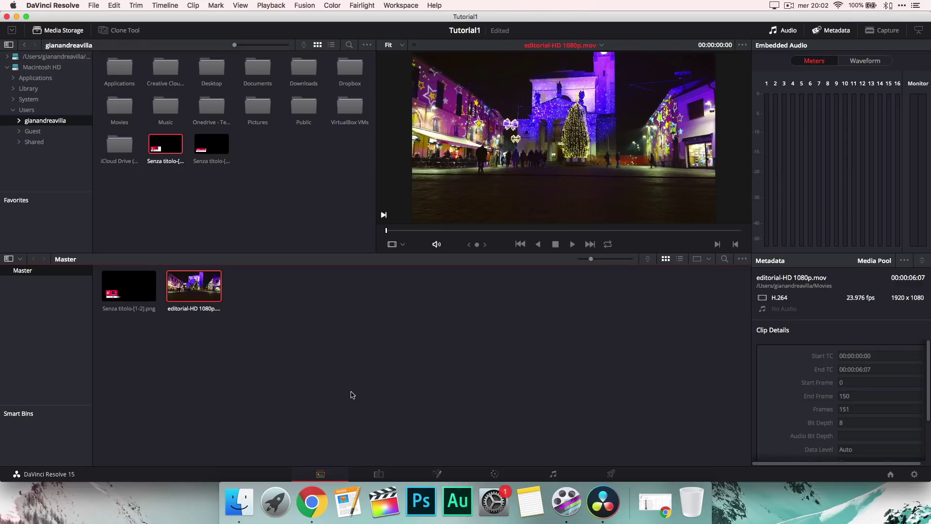
click(239, 502)
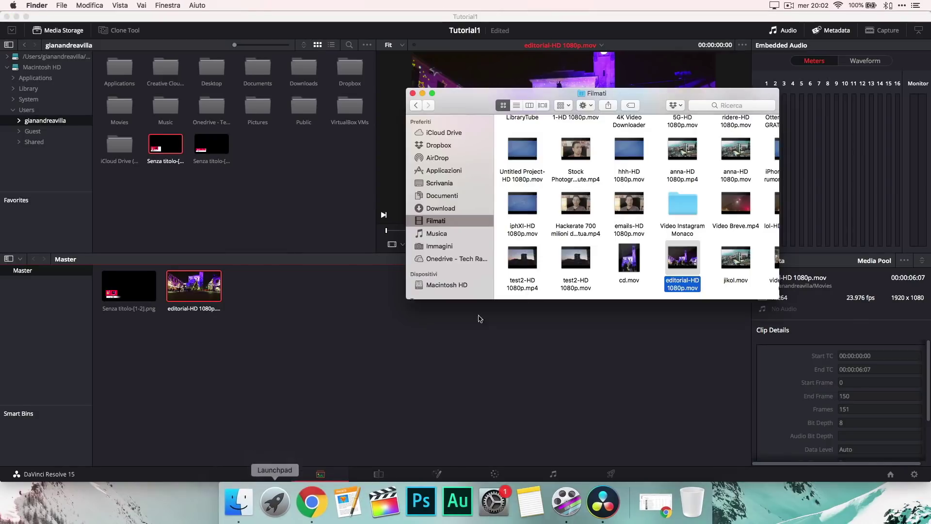
drag(576, 260, 324, 344)
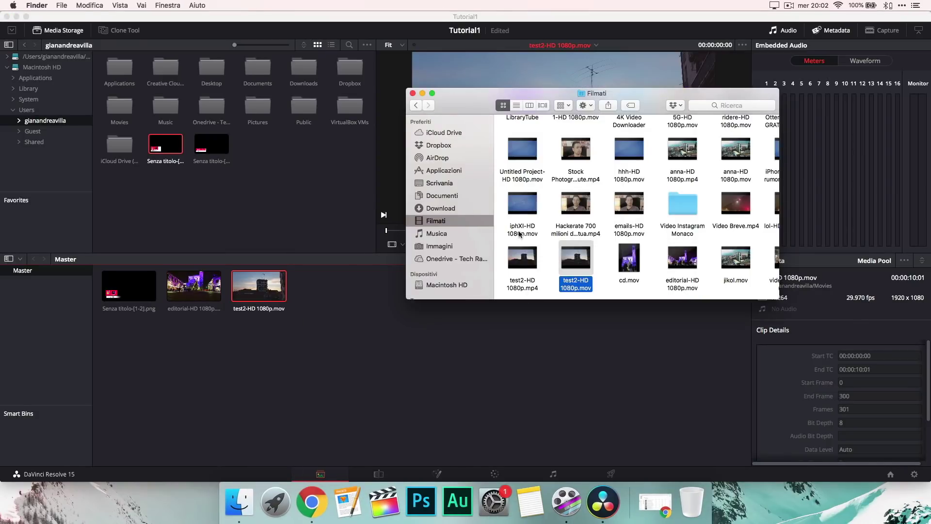
drag(732, 282, 447, 357)
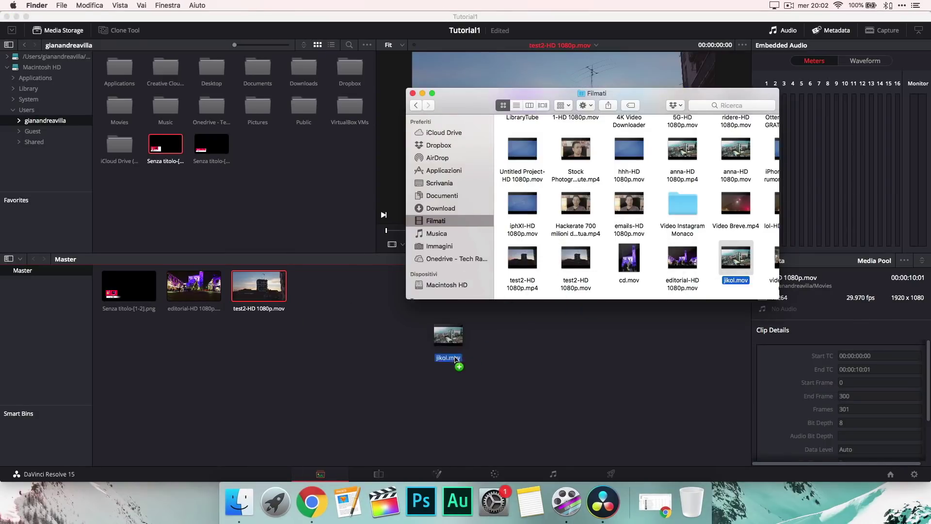
scroll(647, 265, right, 2)
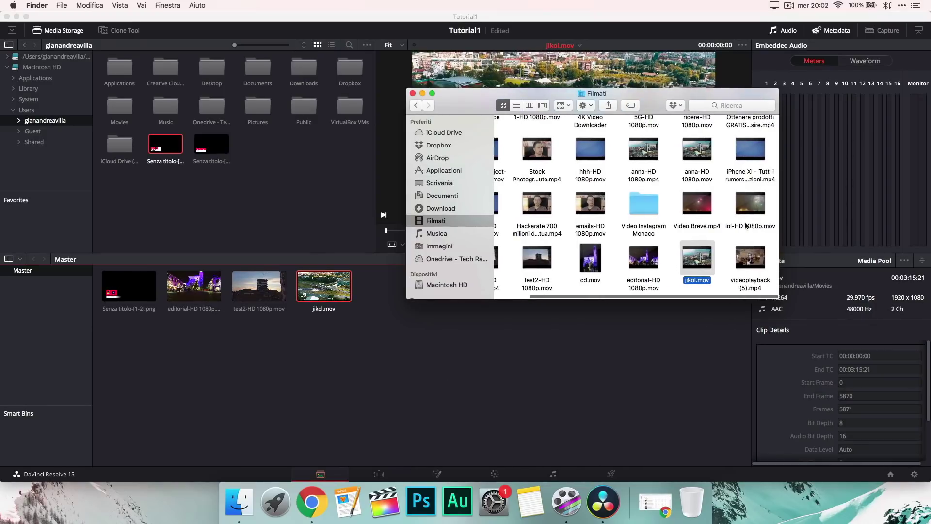
drag(751, 204, 476, 420)
click(337, 407)
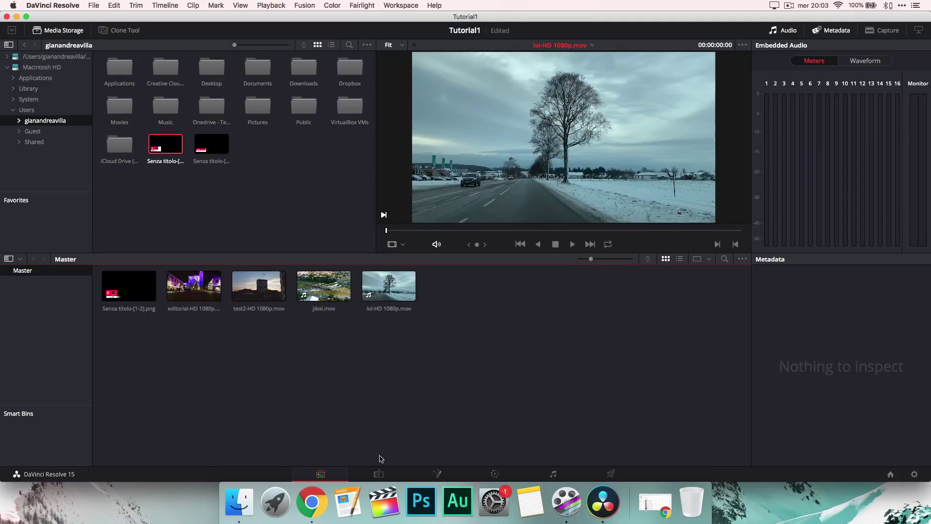
click(379, 474)
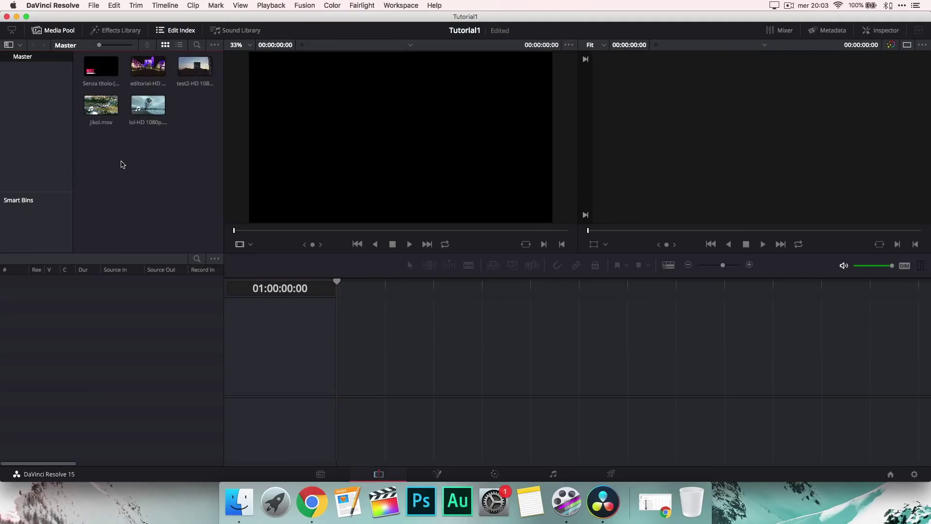
- Drop lol-HD 1080p.mov at the start of the empty timeline, creating Timeline 1, and select its clips
drag(148, 105, 338, 318)
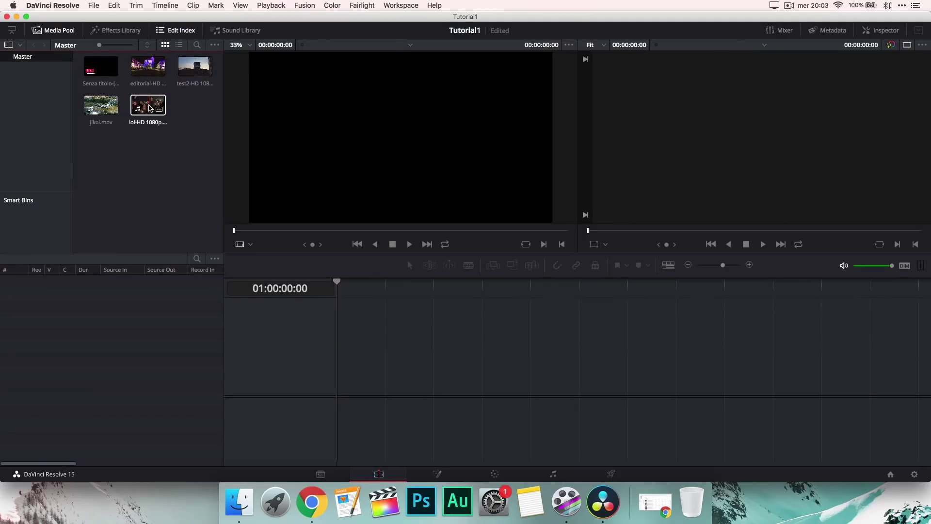
drag(337, 318, 348, 388)
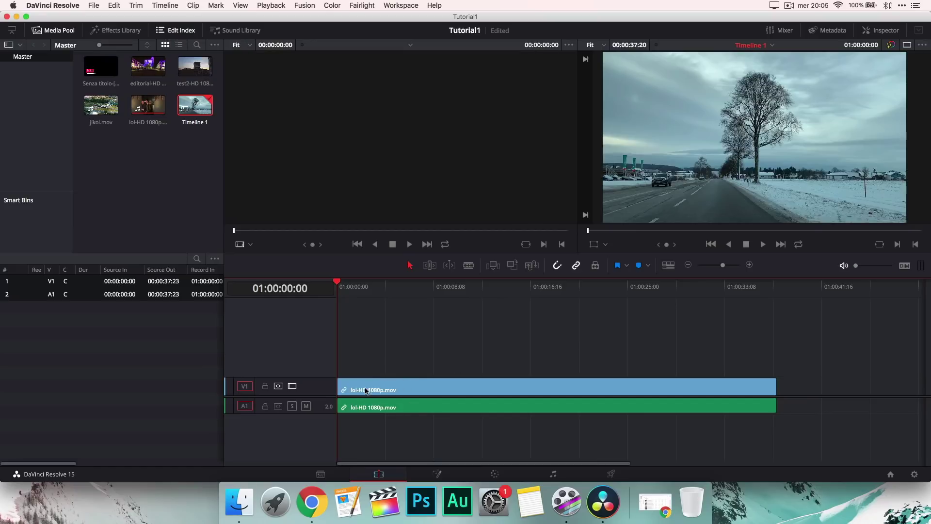
click(427, 391)
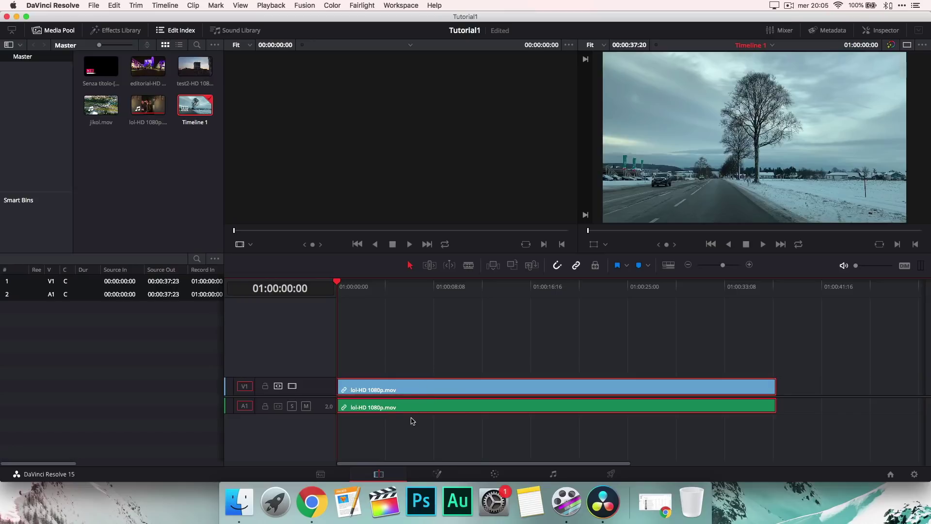
drag(414, 388, 415, 392)
click(411, 435)
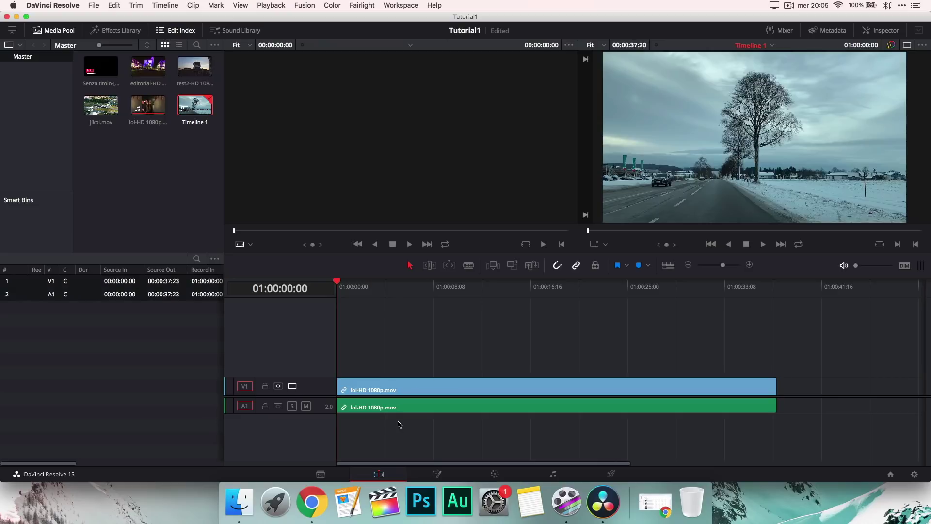
right_click(422, 409)
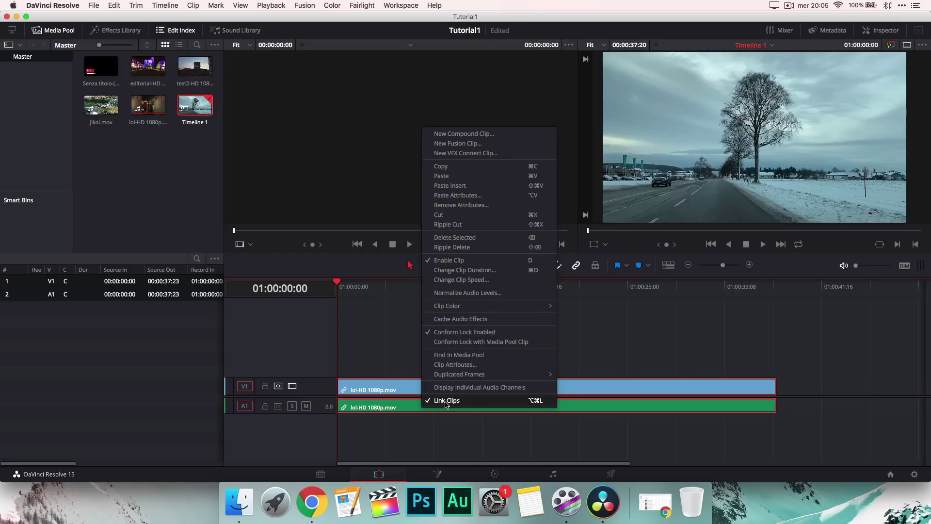
click(447, 400)
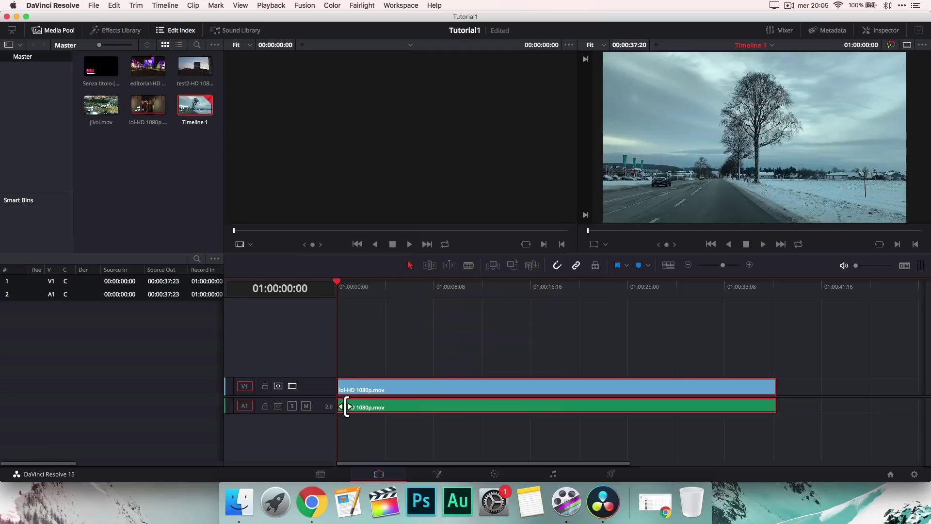
click(354, 388)
drag(354, 389, 401, 405)
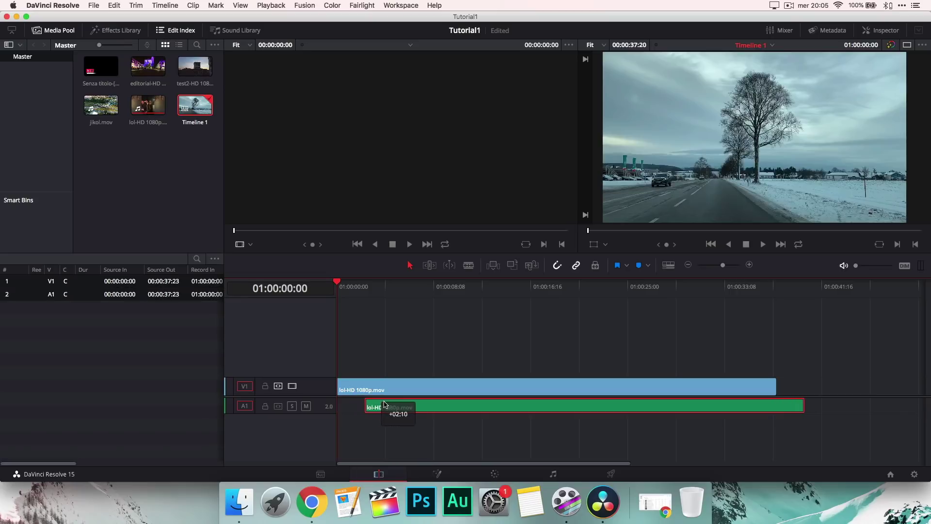
drag(401, 405, 351, 406)
right_click(412, 405)
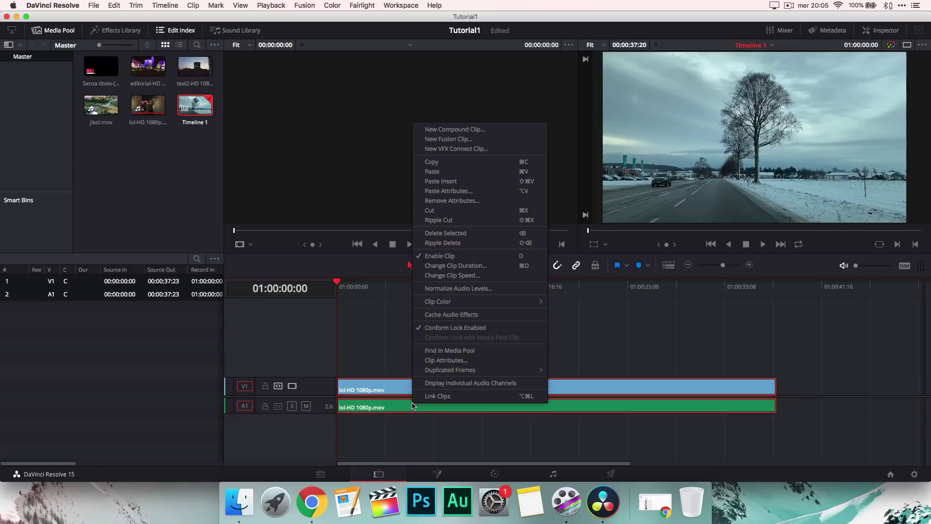
click(439, 396)
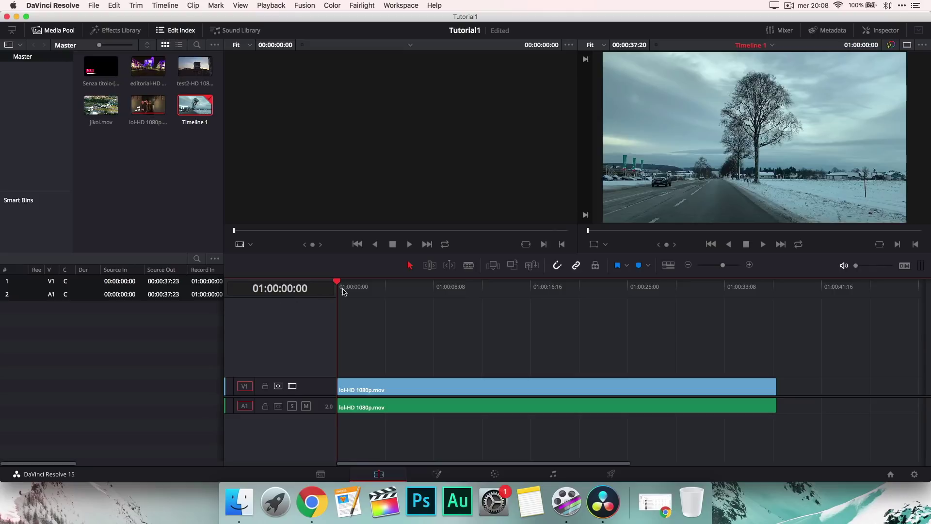
- Split both lol-HD clips at 01:00:05:00
click(395, 292)
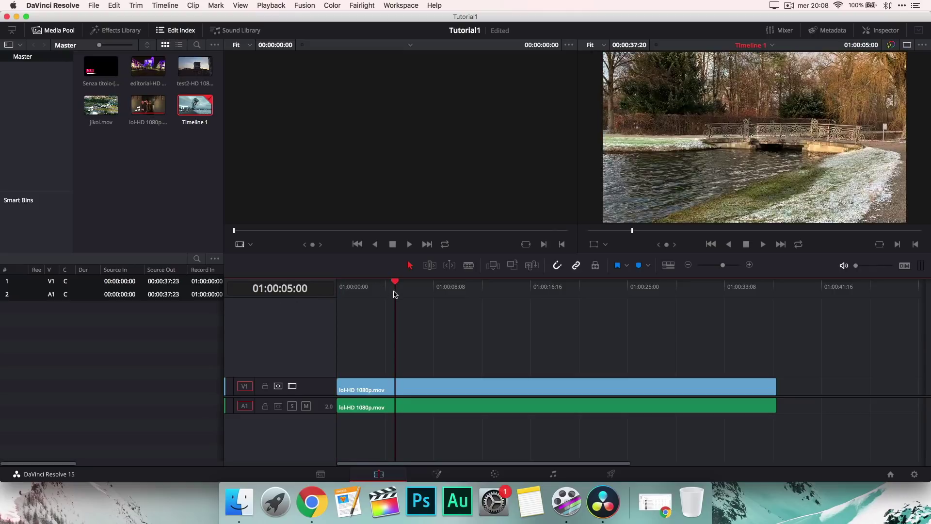
drag(429, 344, 347, 444)
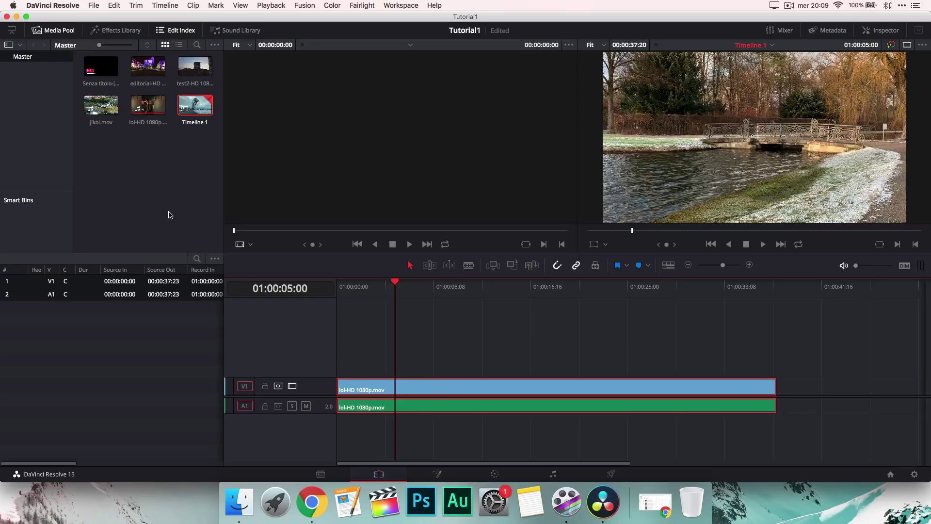
key(ctrl+b)
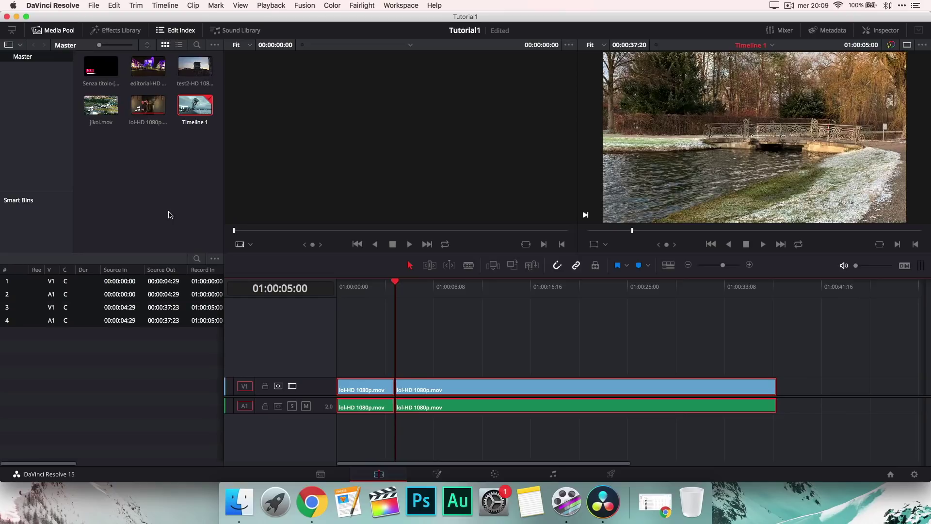
- Move the second lol-HD part to start at 01:00:07:20, leaving a gap
drag(492, 329, 430, 424)
drag(366, 328, 350, 445)
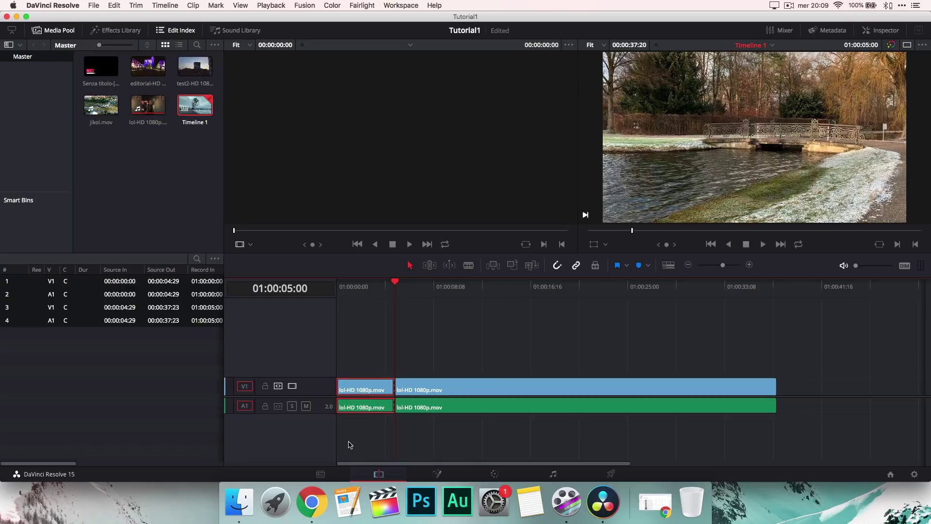
mouse_move(483, 339)
mouse_down()
mouse_move(462, 410)
mouse_move(459, 391)
mouse_up()
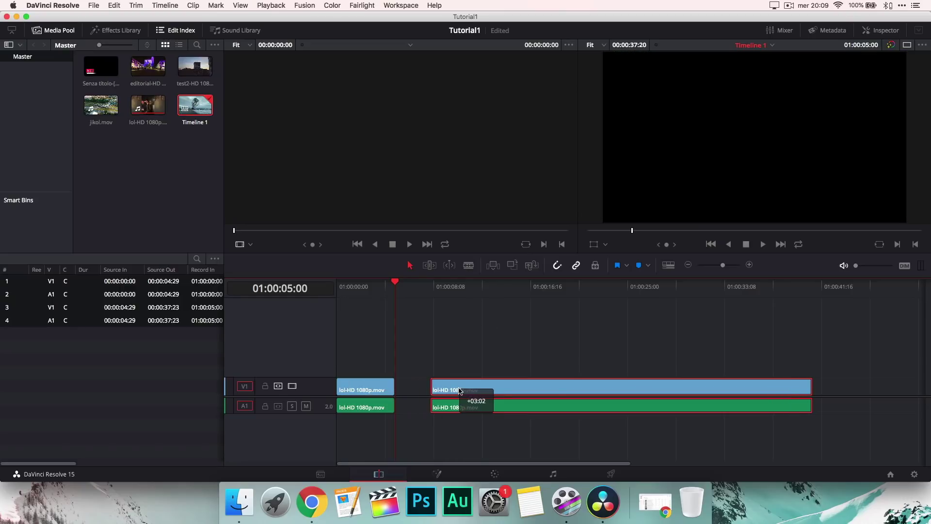
drag(374, 427, 357, 444)
mouse_move(345, 386)
mouse_down()
mouse_move(365, 385)
mouse_move(344, 385)
mouse_up()
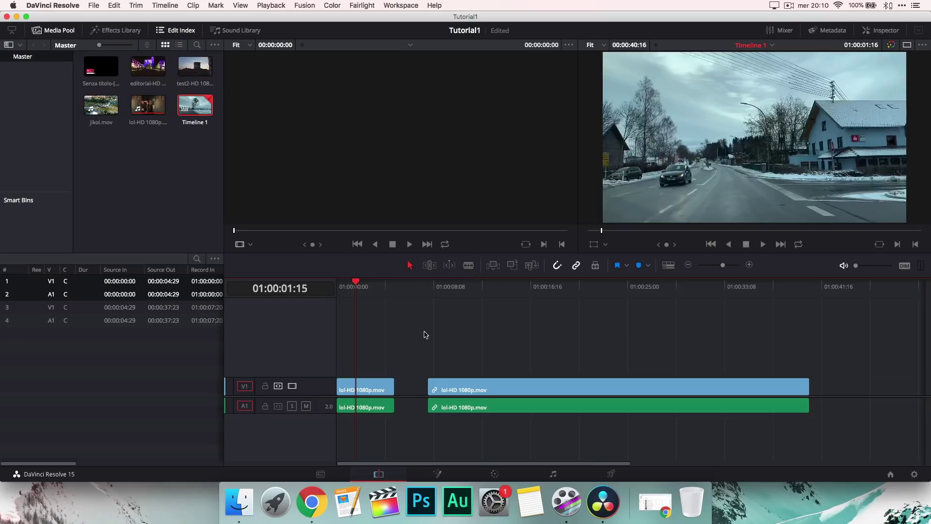
drag(422, 333, 511, 454)
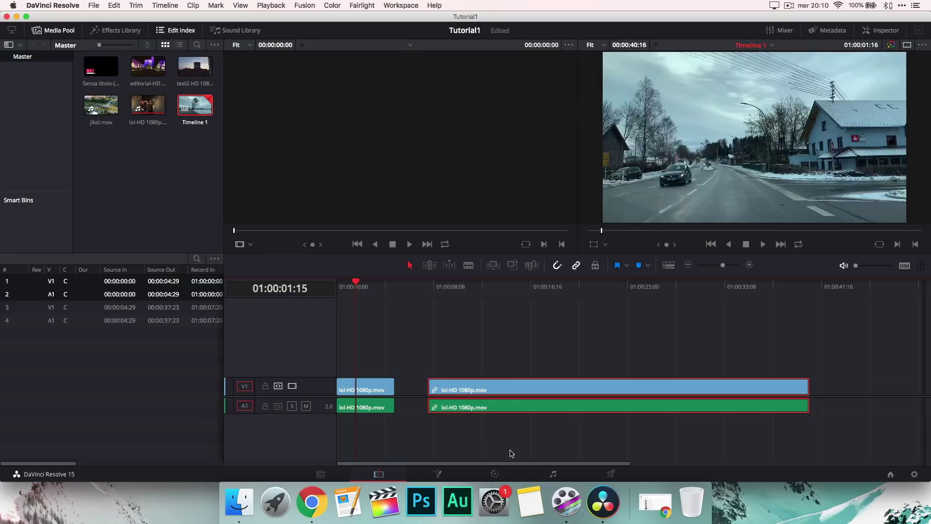
- Cut the later lol-HD part and place editorial-HD 1080p.mov on V1 at 01:00:05:00
right_click(498, 385)
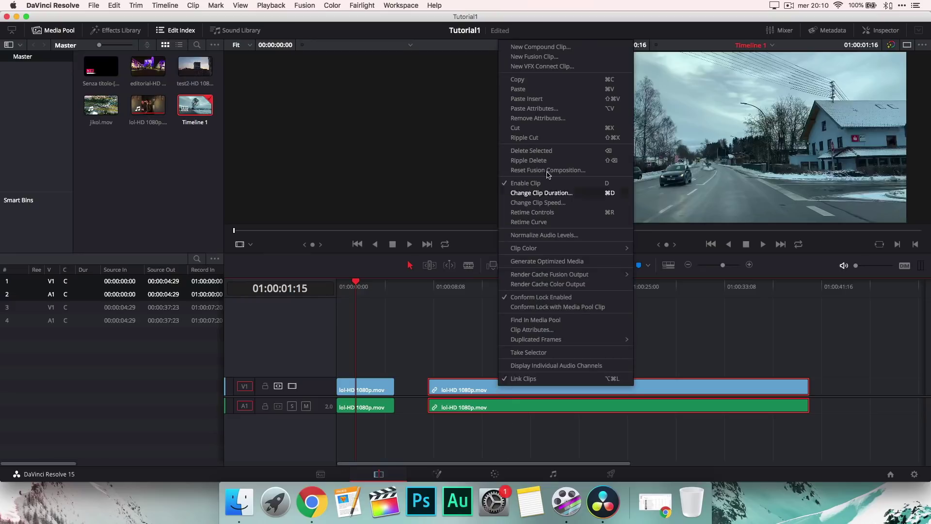
click(516, 128)
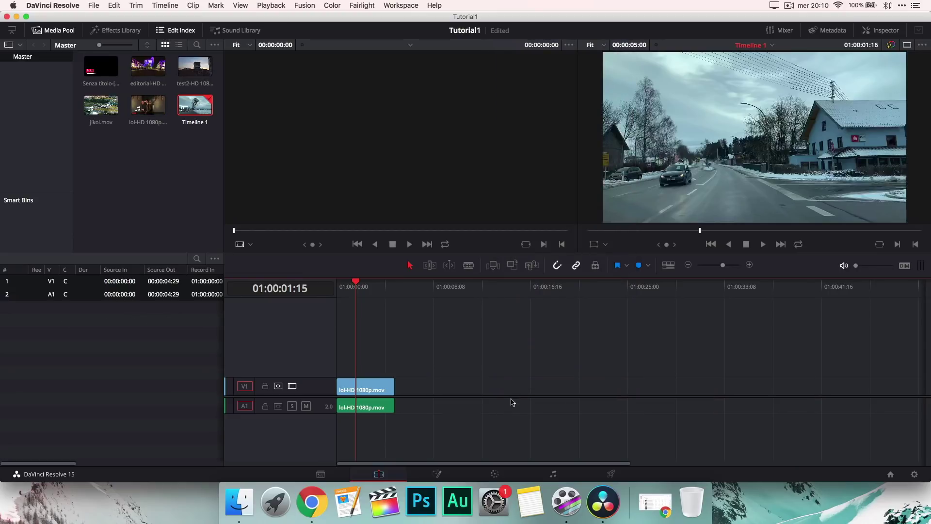
click(150, 70)
drag(150, 70, 400, 395)
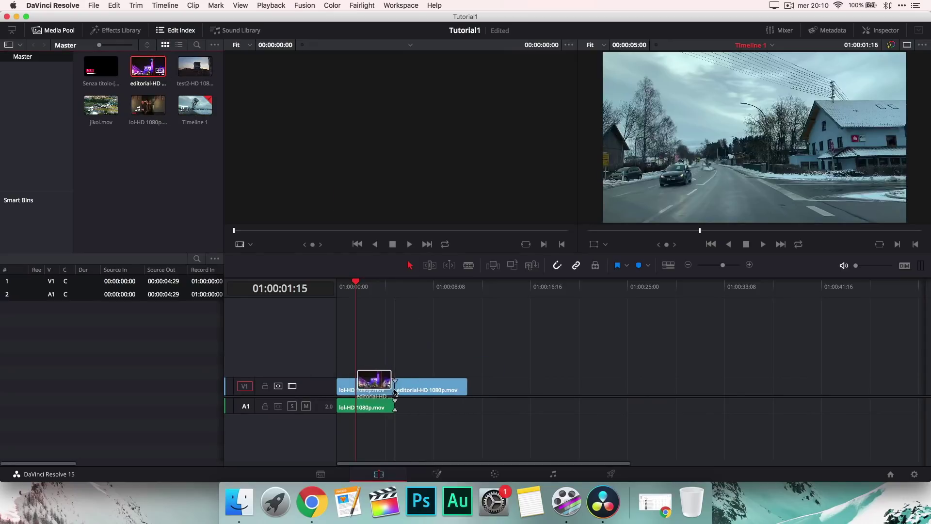
click(381, 287)
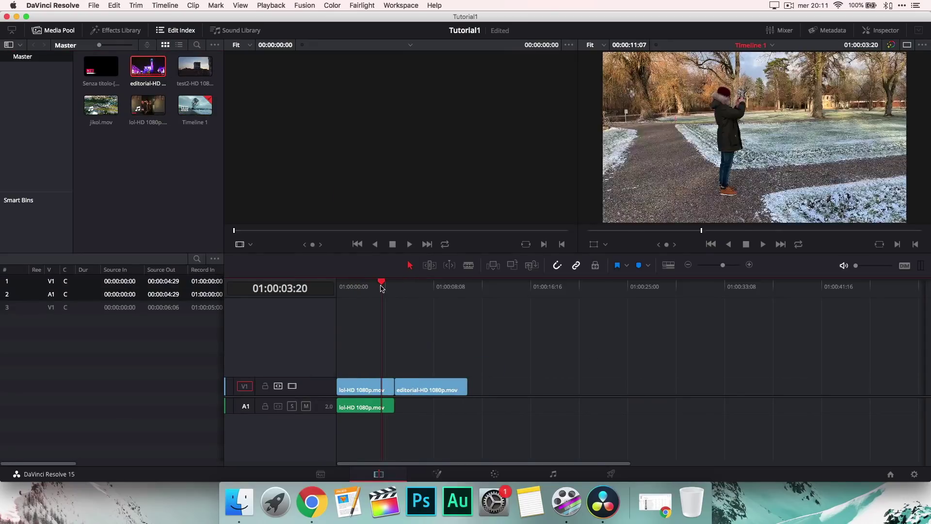
drag(382, 287, 409, 286)
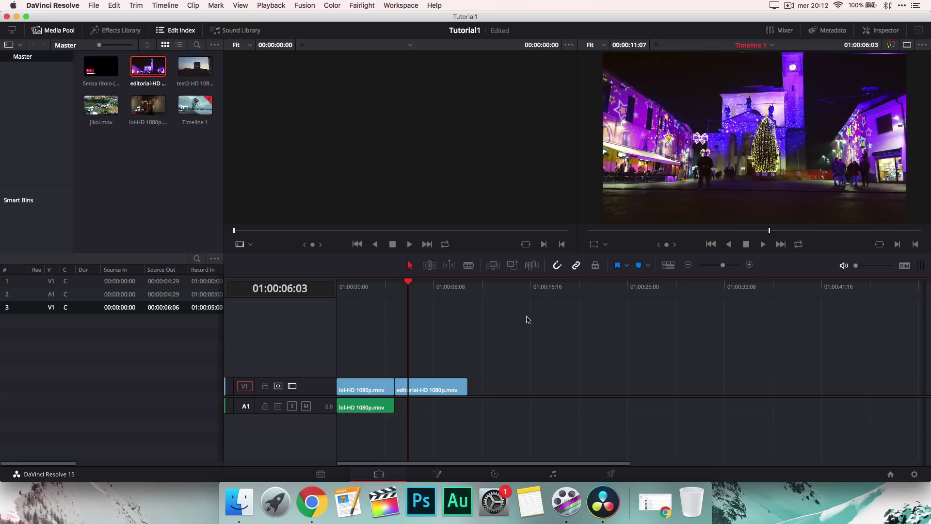
- Add a Cross Dissolve from the Effects Library to the cut between the V1 clips
click(121, 31)
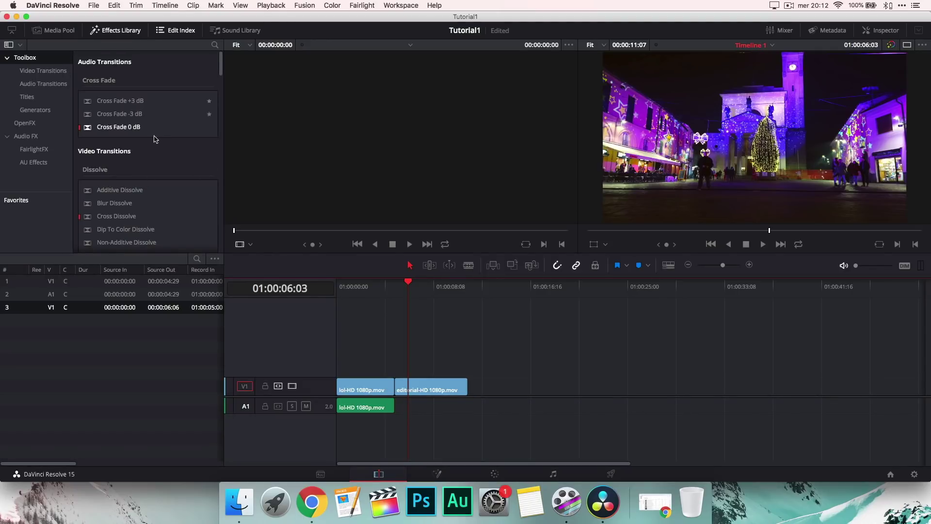
scroll(178, 170, down, 3)
scroll(178, 172, down, 3)
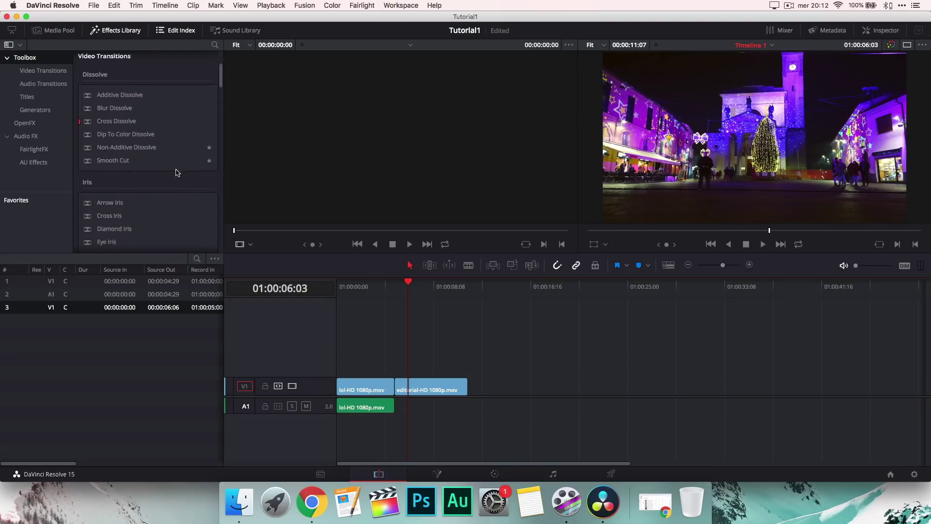
scroll(178, 172, down, 3)
scroll(178, 173, down, 3)
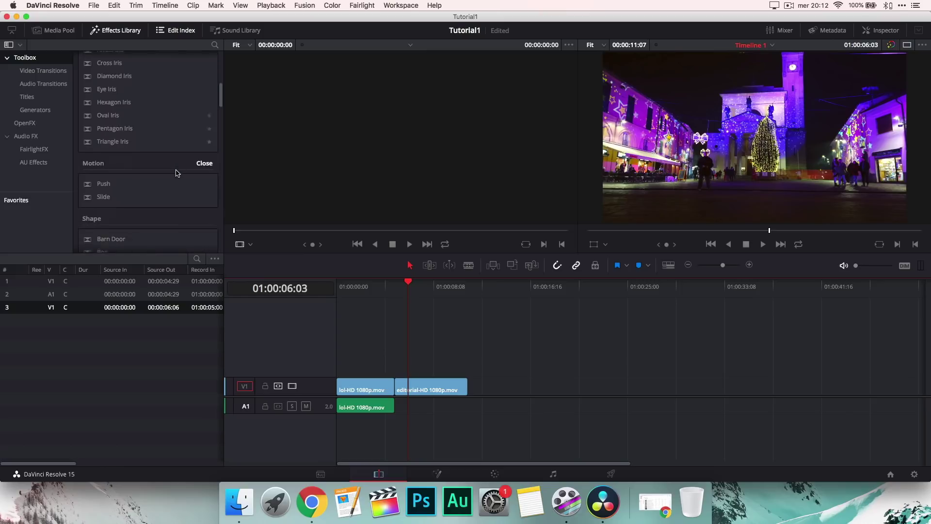
scroll(151, 156, up, 3)
scroll(151, 155, up, 3)
scroll(148, 155, up, 3)
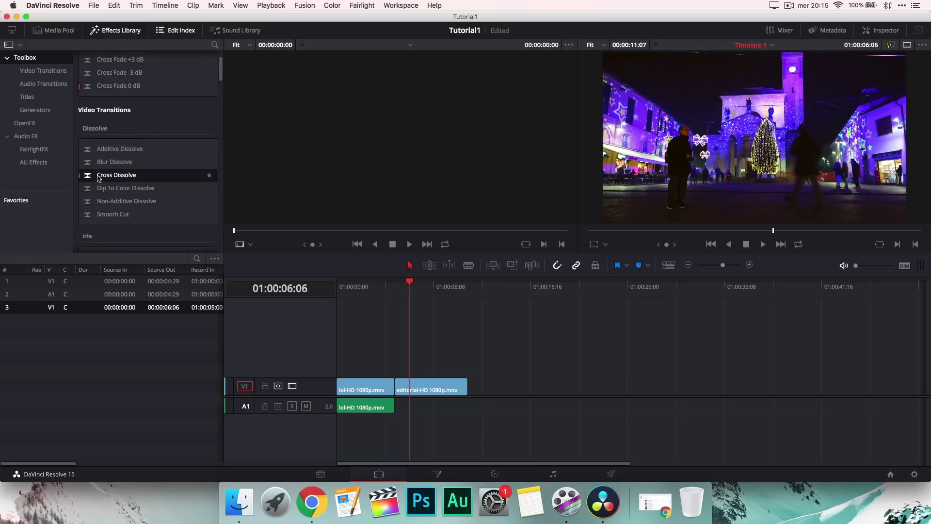
drag(99, 178, 396, 387)
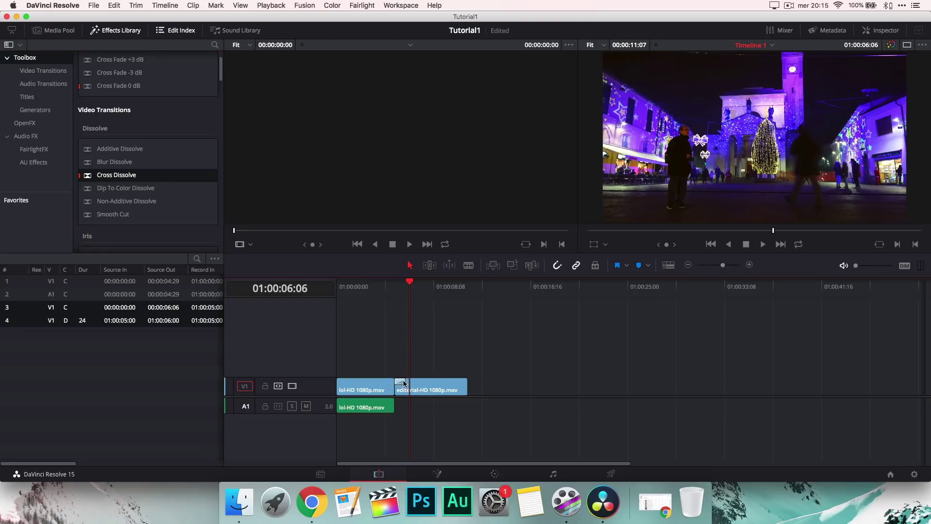
- Play back from the cut to preview the Cross Dissolve
drag(410, 281, 395, 286)
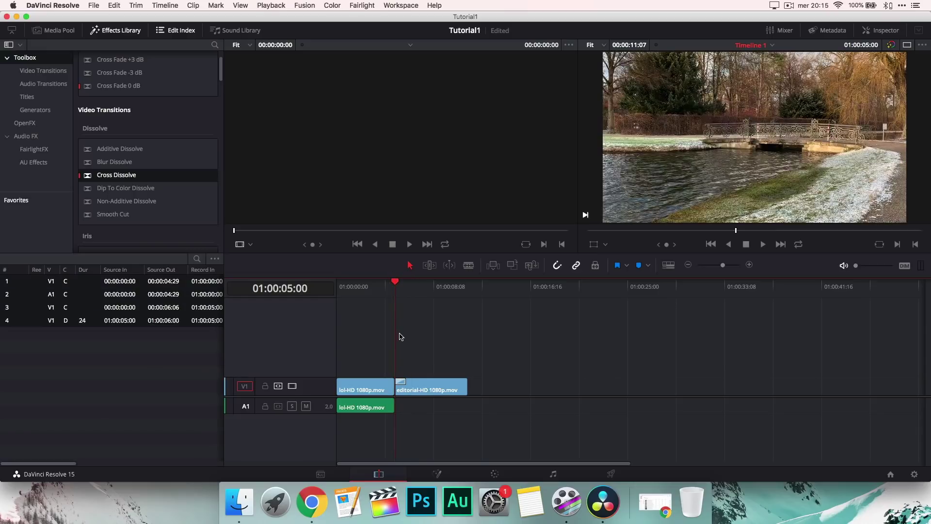
key(space)
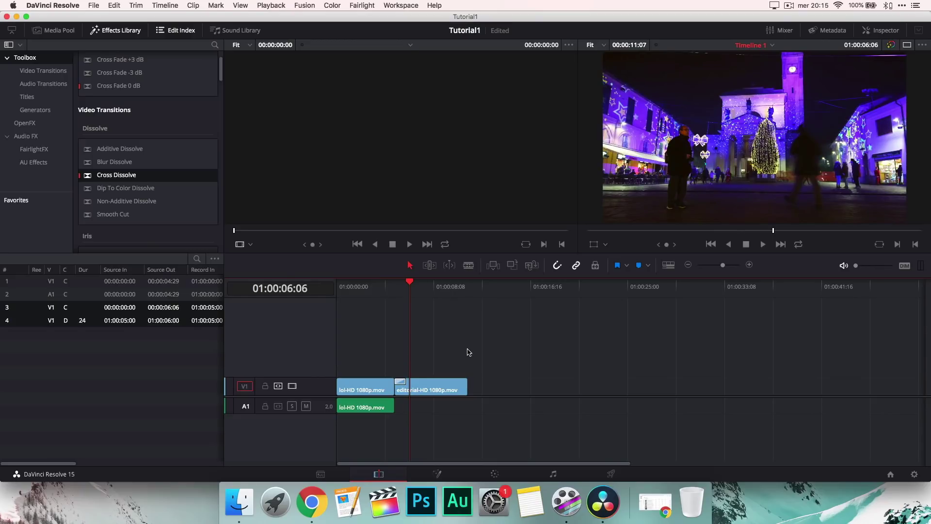
click(402, 384)
- Delete the Cross Dissolve and place a Cross Iris transition on the V1 cut
right_click(403, 385)
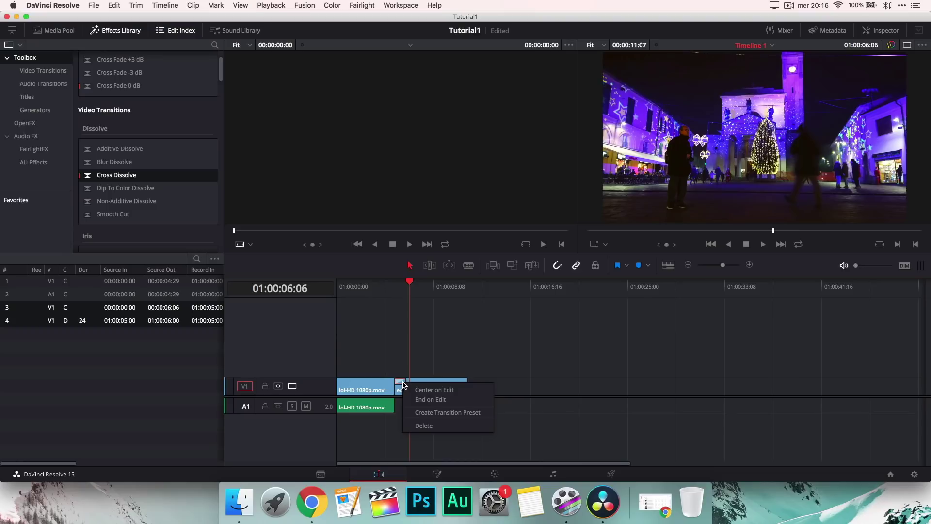
click(428, 426)
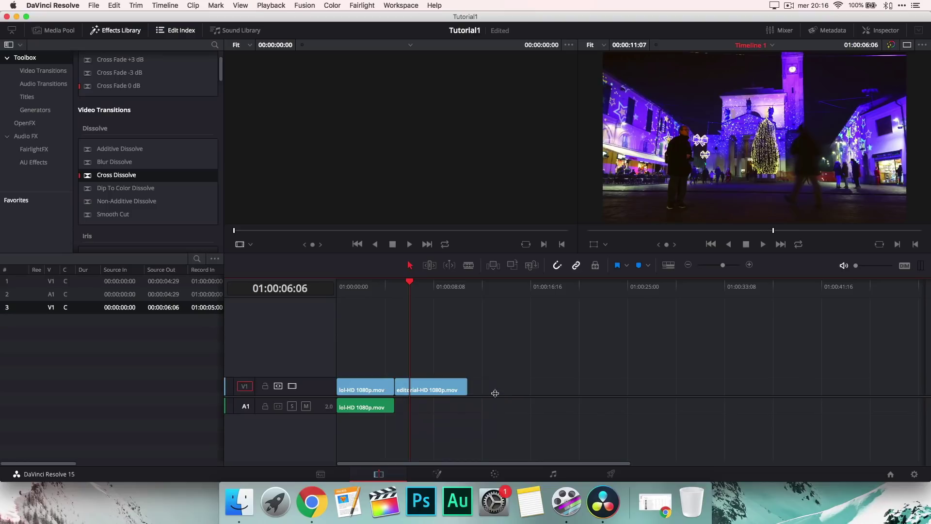
scroll(152, 188, down, 1)
scroll(152, 189, down, 4)
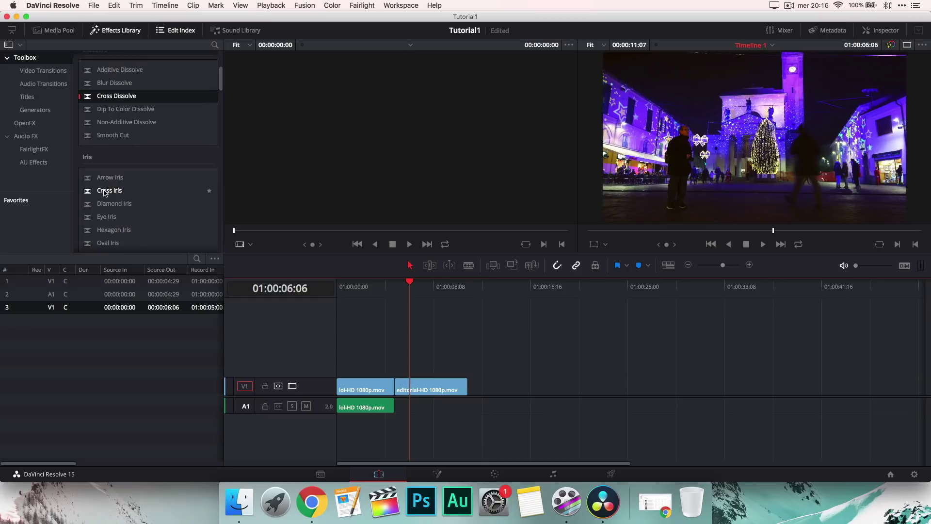
drag(109, 192, 394, 383)
- Play back the Cross Iris transition from 01:00:05:00
drag(410, 283, 397, 284)
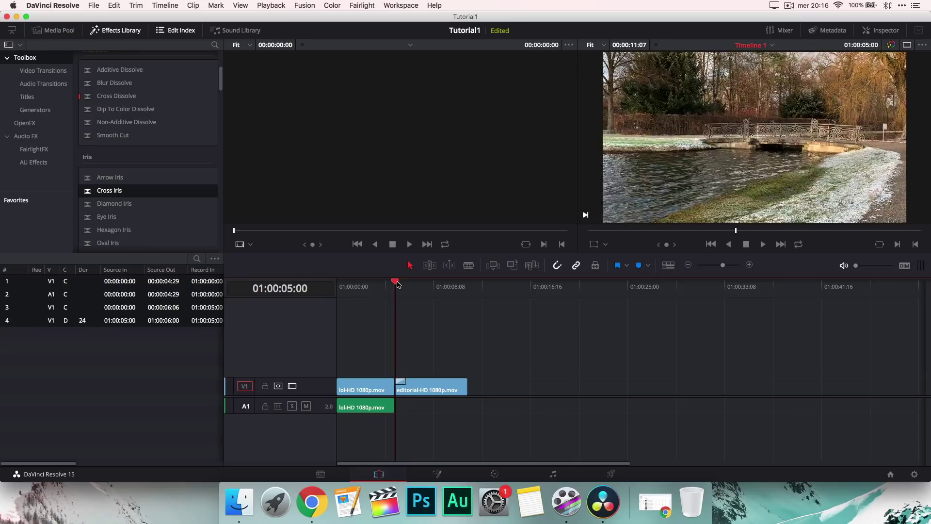
key(space)
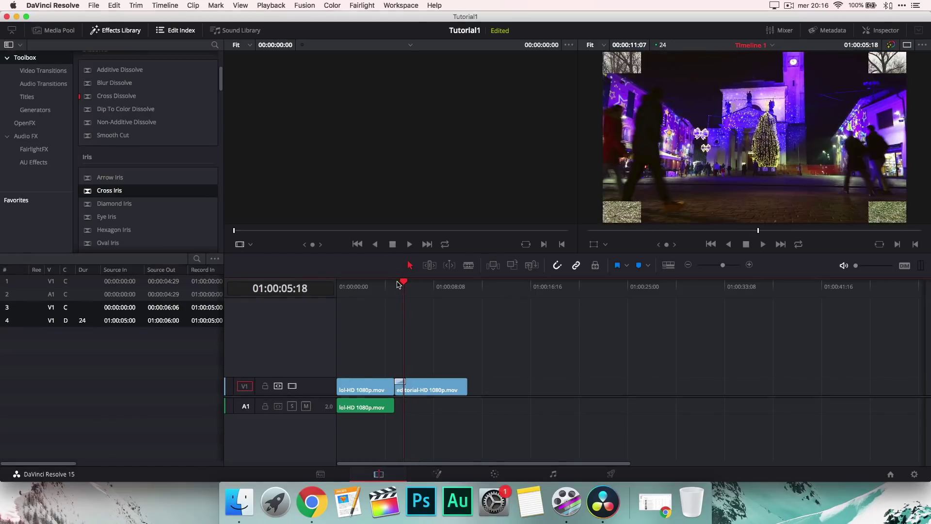
key(space)
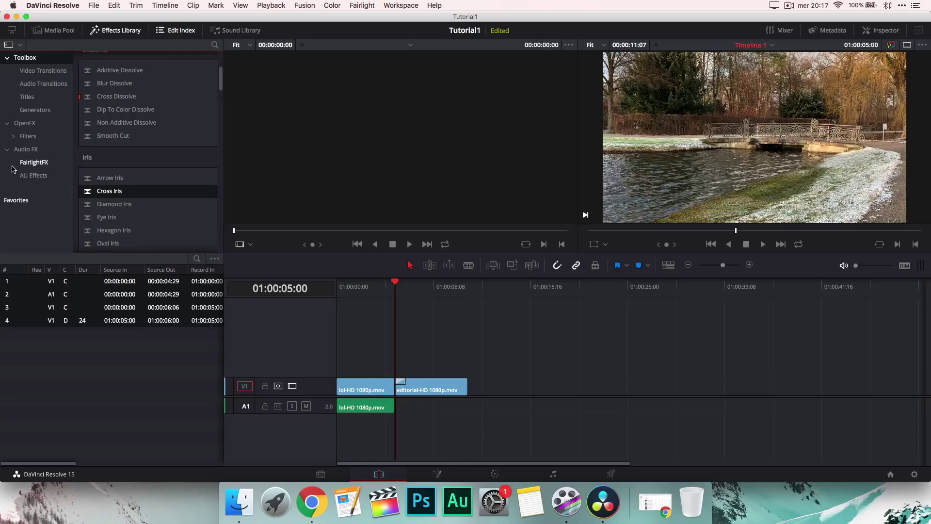
click(25, 123)
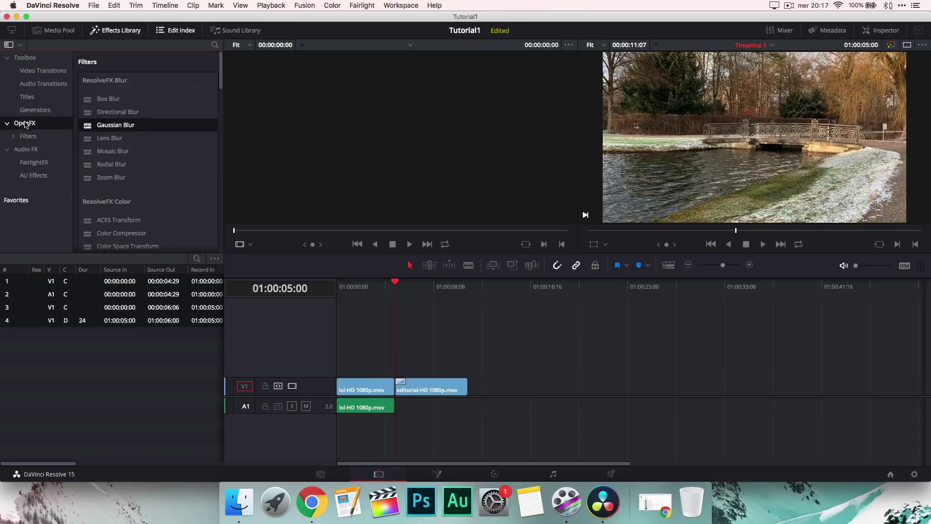
- Apply ResolveFX Gaussian Blur to the editorial-HD clip and scrub to check the blur
scroll(140, 113, down, 3)
scroll(140, 113, down, 10)
scroll(140, 113, down, 10)
scroll(140, 113, up, 15)
mouse_move(130, 126)
mouse_down()
mouse_move(142, 129)
mouse_move(361, 387)
mouse_move(424, 390)
mouse_up()
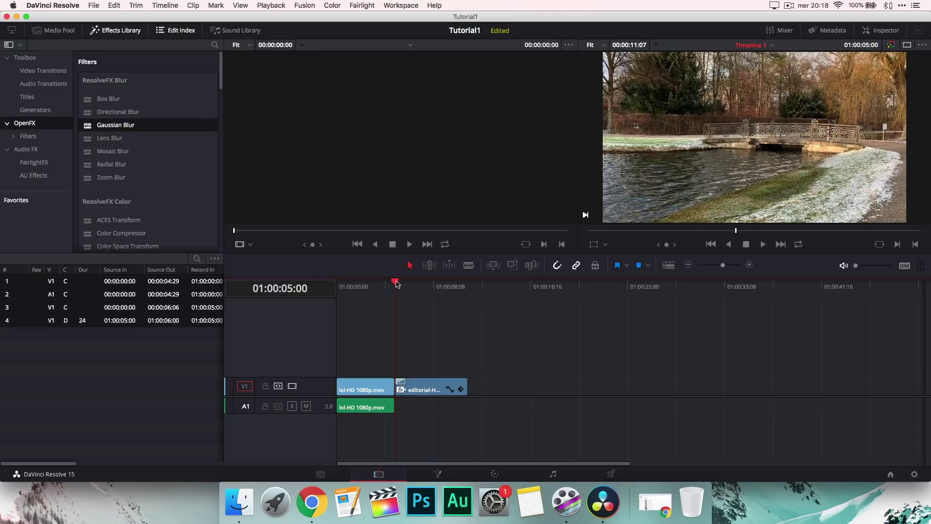
drag(397, 285, 424, 285)
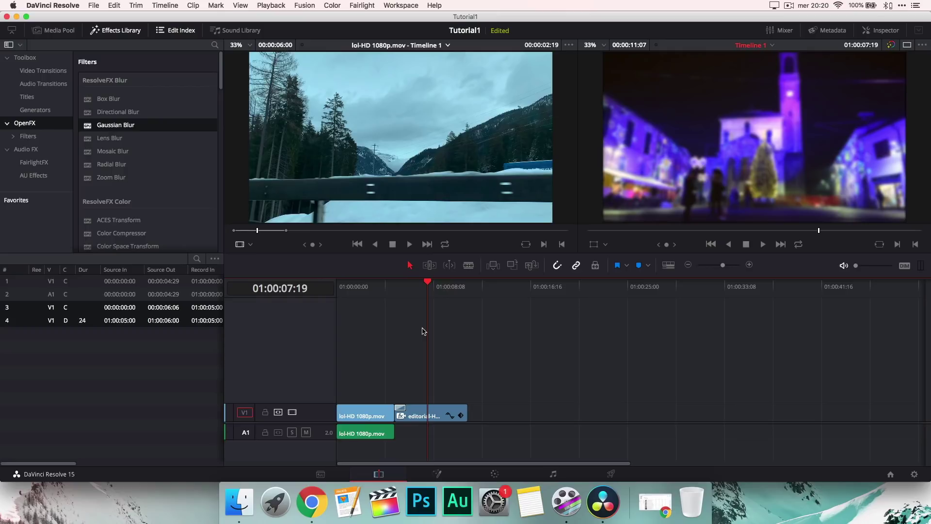
- Show the editorial clip's OpenFX settings in the Inspector and toggle Gaussian Blur off and on to compare
click(420, 416)
click(873, 32)
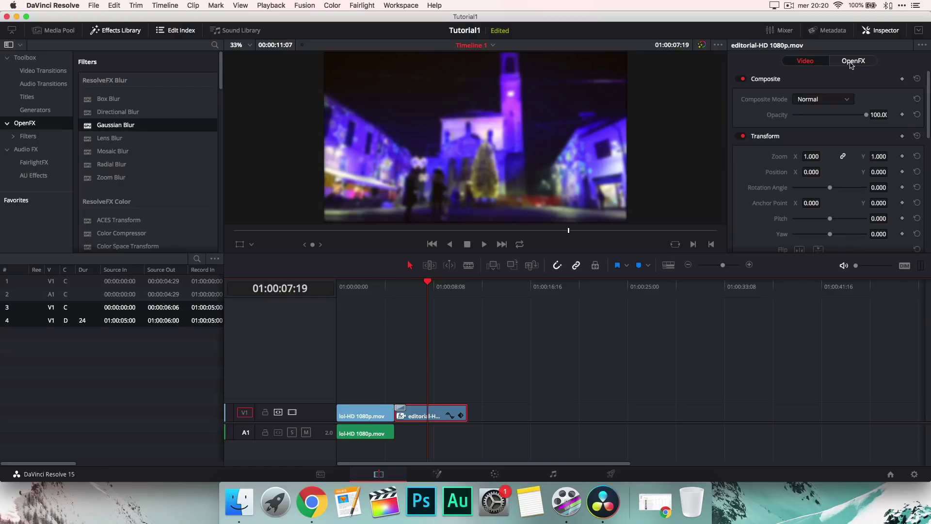
click(851, 64)
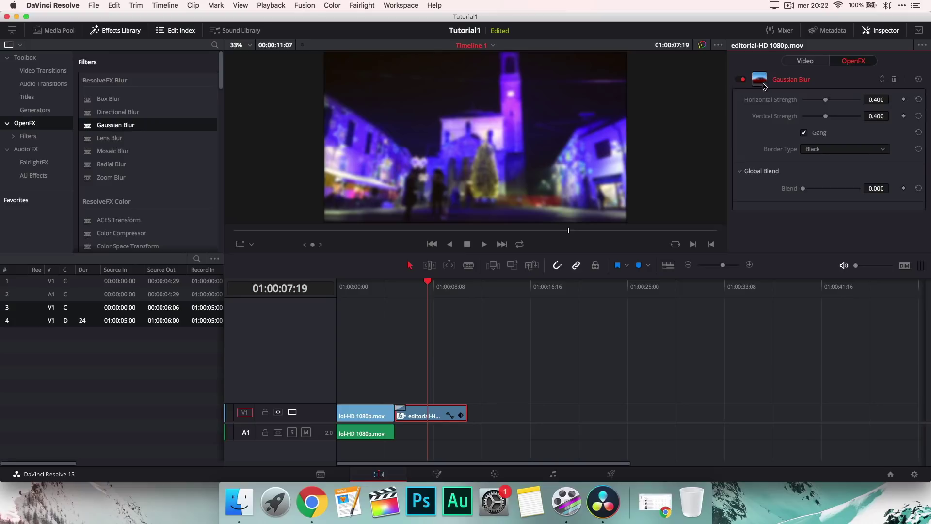
click(745, 83)
click(744, 80)
- Set the ganged Gaussian Blur strength to 0.415 horizontally and vertically, then pick Zoom Blur from the filters
drag(826, 100, 854, 103)
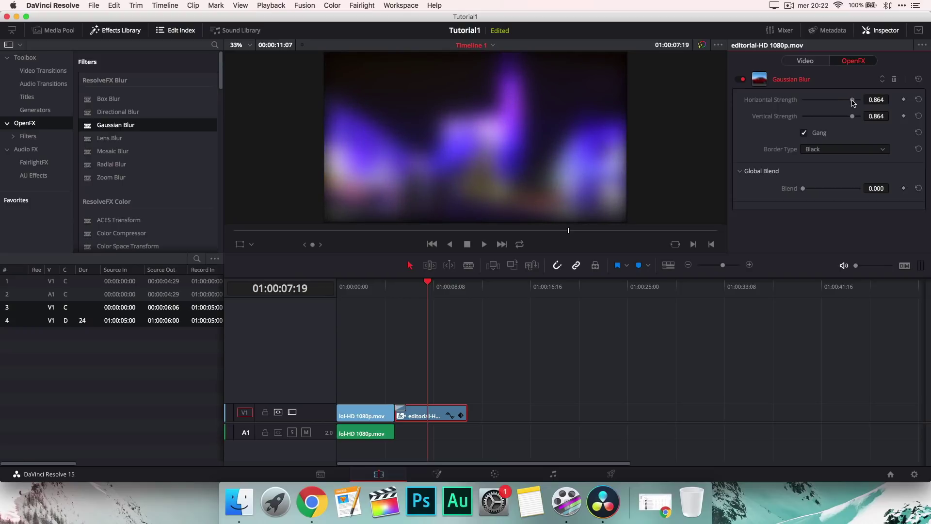
drag(853, 103, 812, 104)
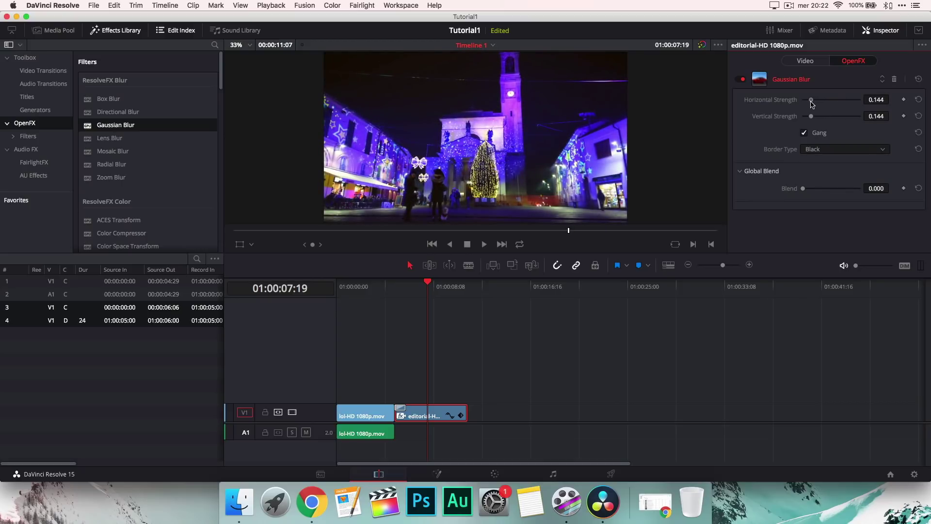
drag(812, 105, 827, 104)
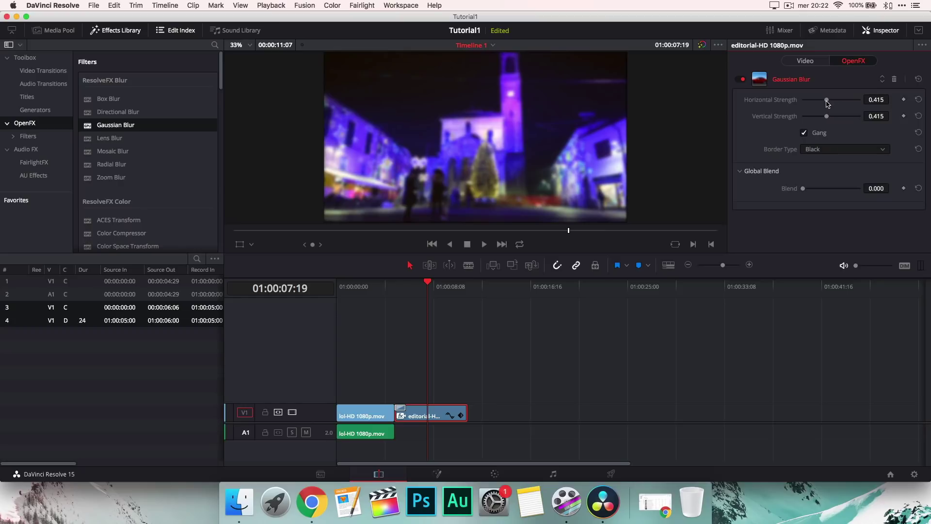
click(116, 179)
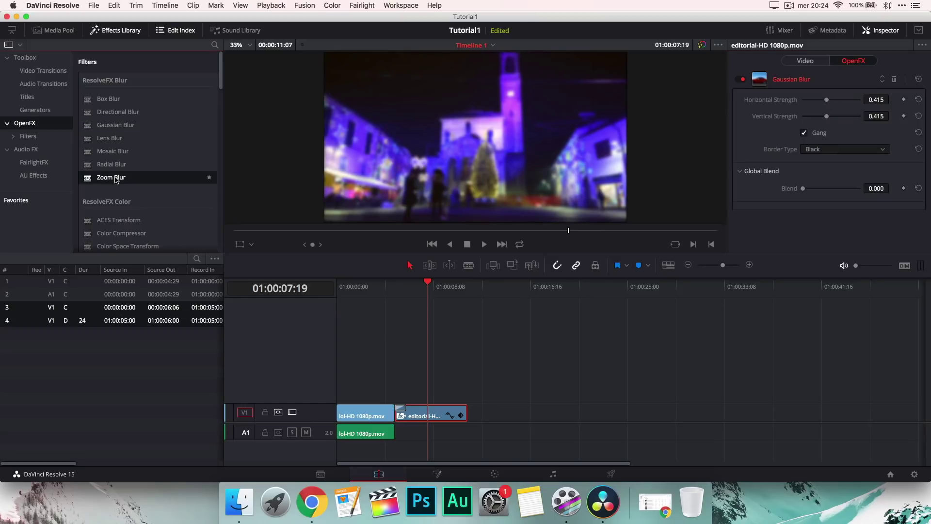
- Drop Zoom Blur onto the editorial clip and raise its Smooth Strength to 0.805
drag(117, 180, 377, 320)
drag(377, 320, 432, 414)
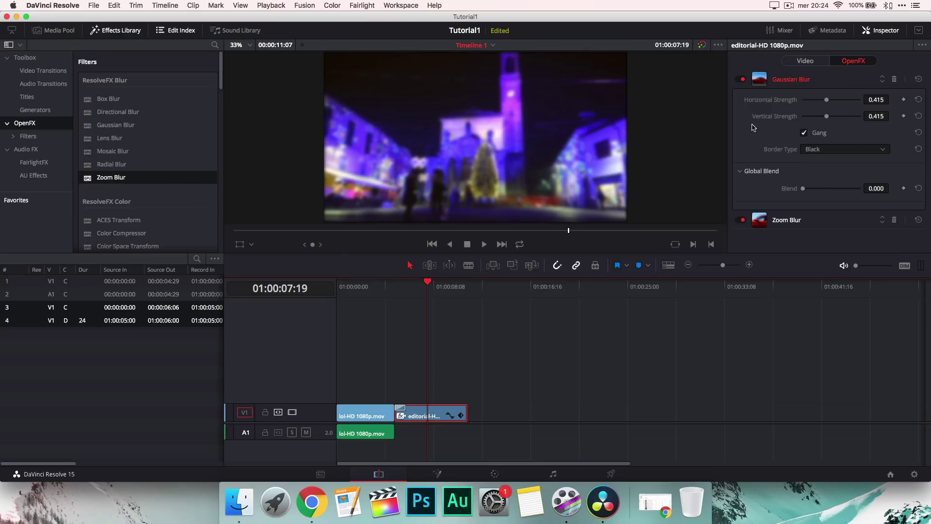
click(818, 220)
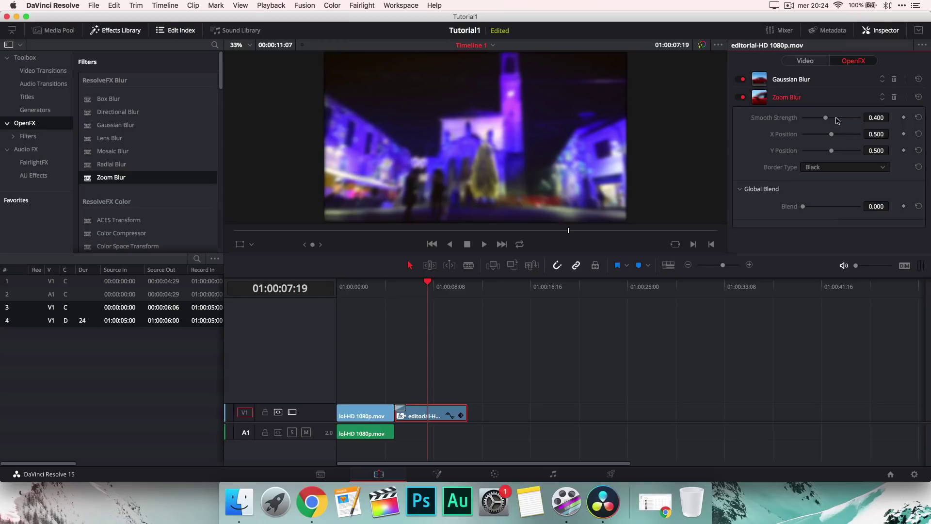
mouse_move(827, 118)
mouse_down()
mouse_move(849, 117)
mouse_move(828, 136)
mouse_up()
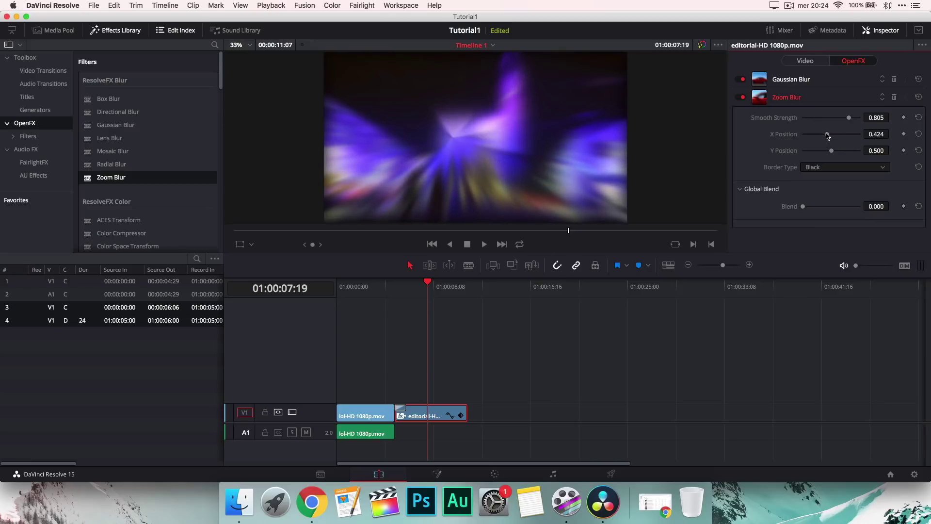